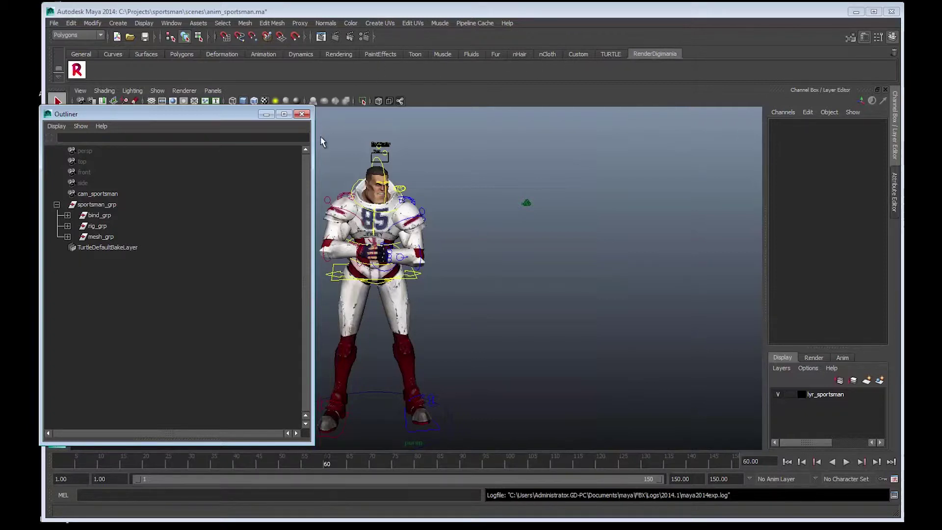
Reopen anim_sportsman.ma and discard the unsaved changes to the current scene.
click(54, 23)
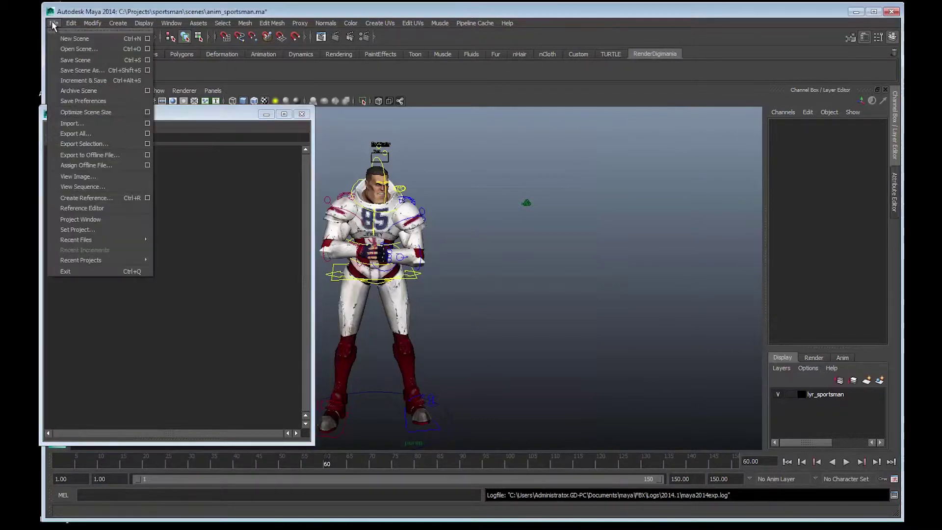
click(80, 48)
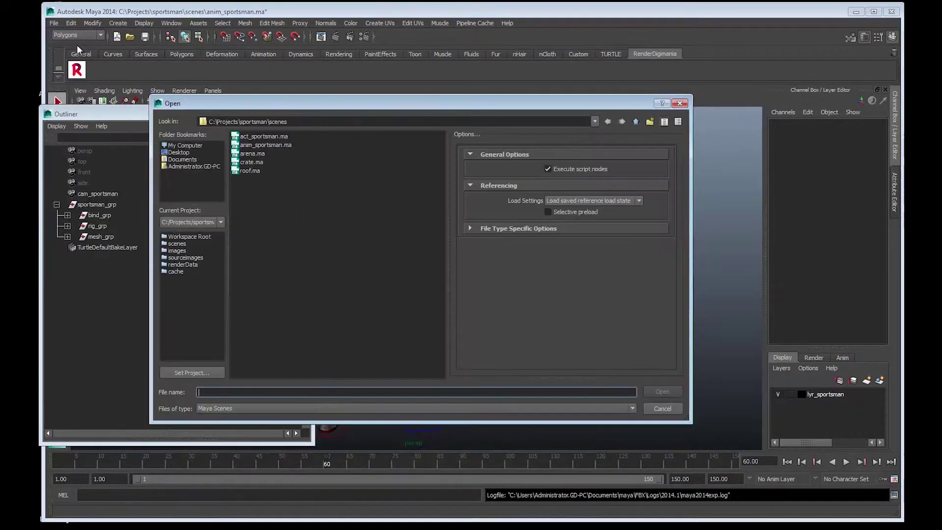
click(265, 144)
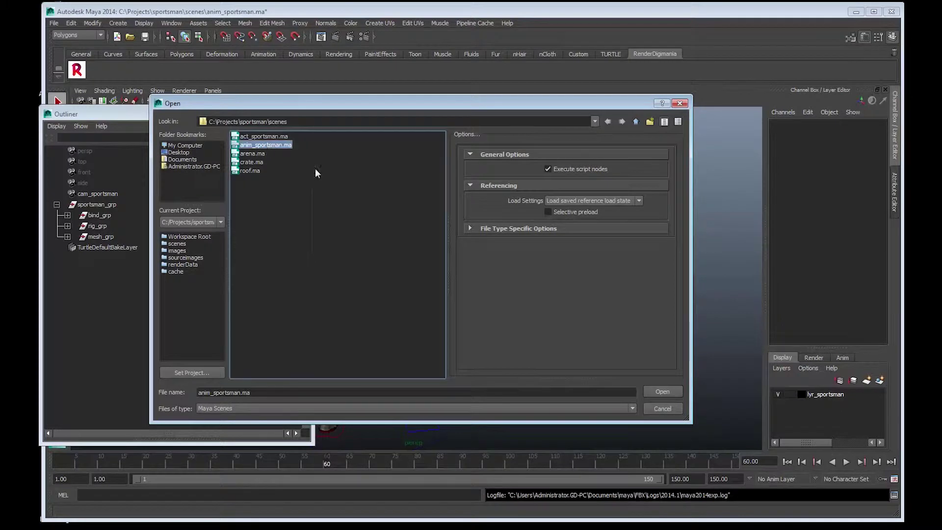
click(671, 391)
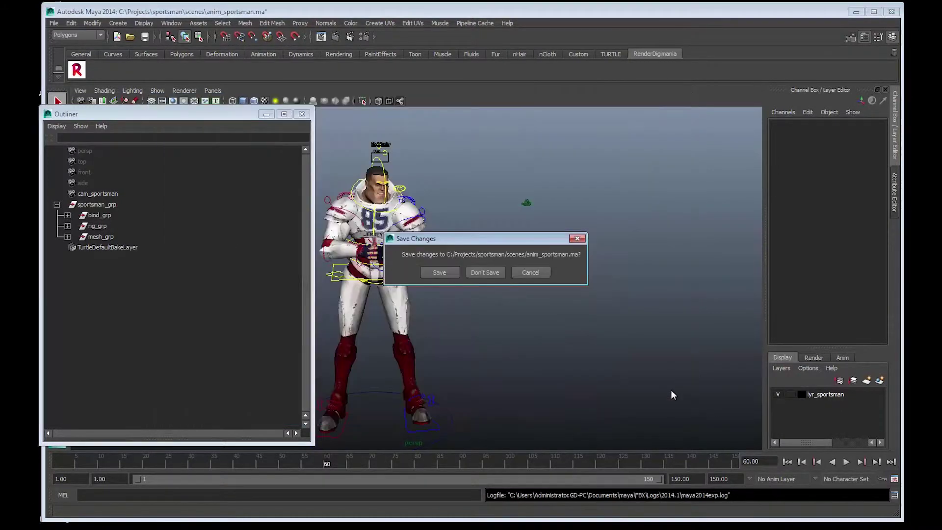
click(493, 272)
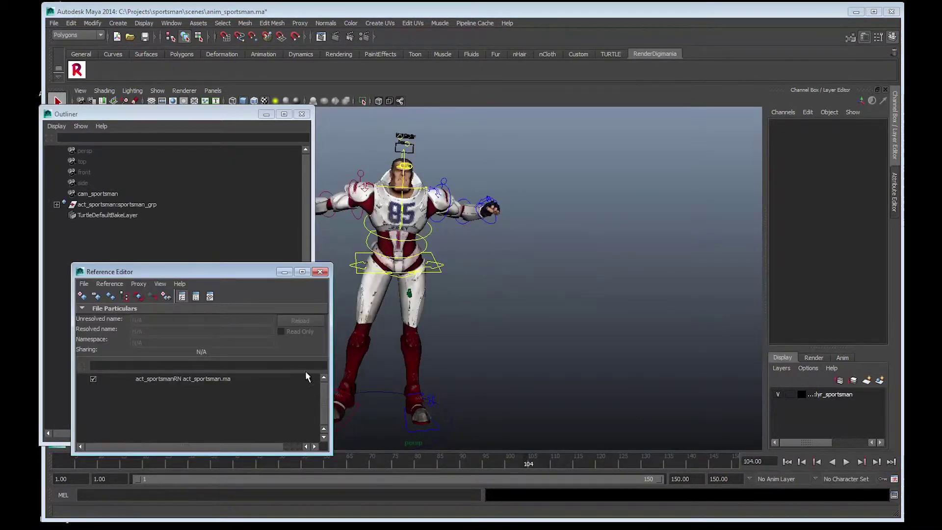
Play the animation, return to frame 1, then select act_sportsman:mesh_grp under sportsman_grp in the Outliner.
click(98, 463)
key(alt+v)
click(54, 464)
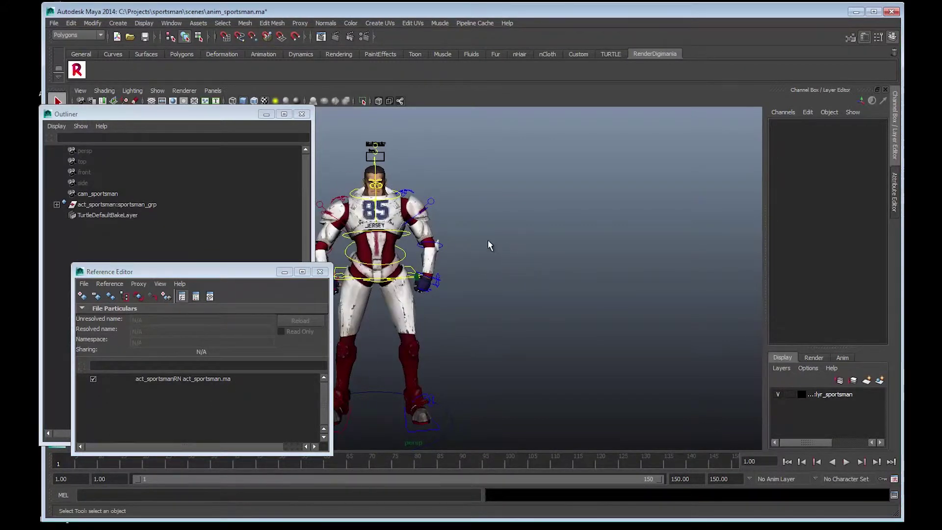
click(57, 204)
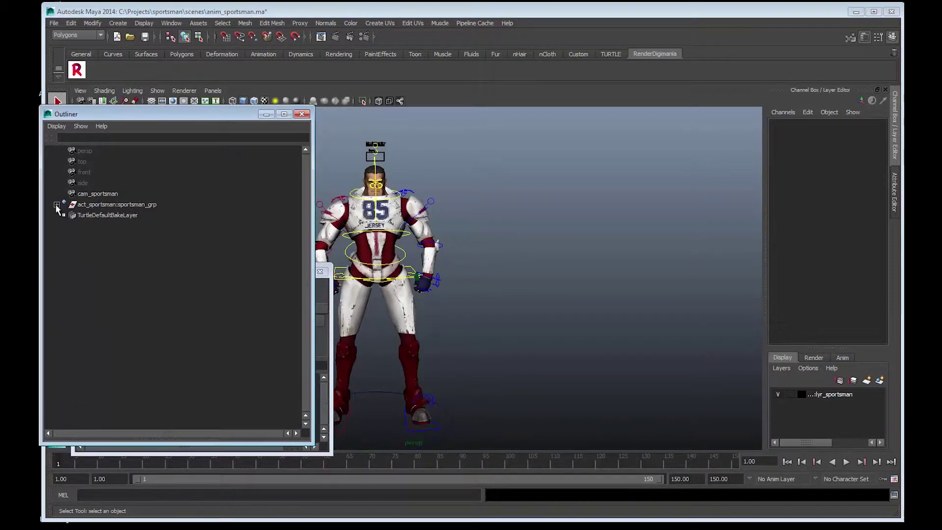
click(102, 236)
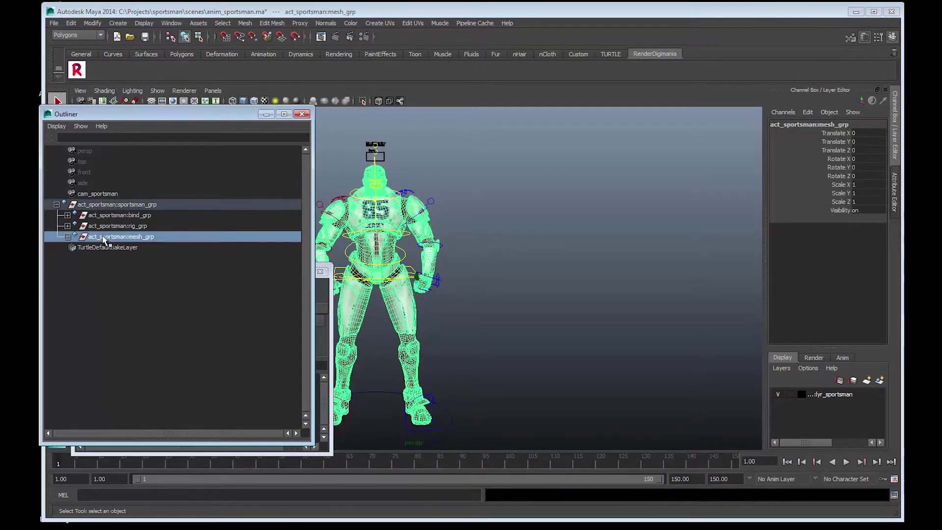
click(475, 24)
Open the Export Selection to Alembic options and start exporting the selection to a file.
mouse_move(494, 37)
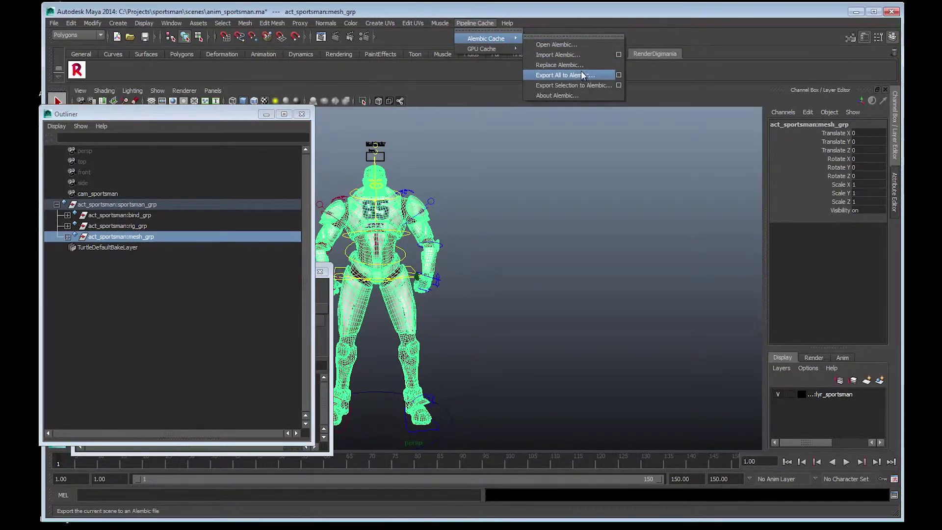
click(618, 85)
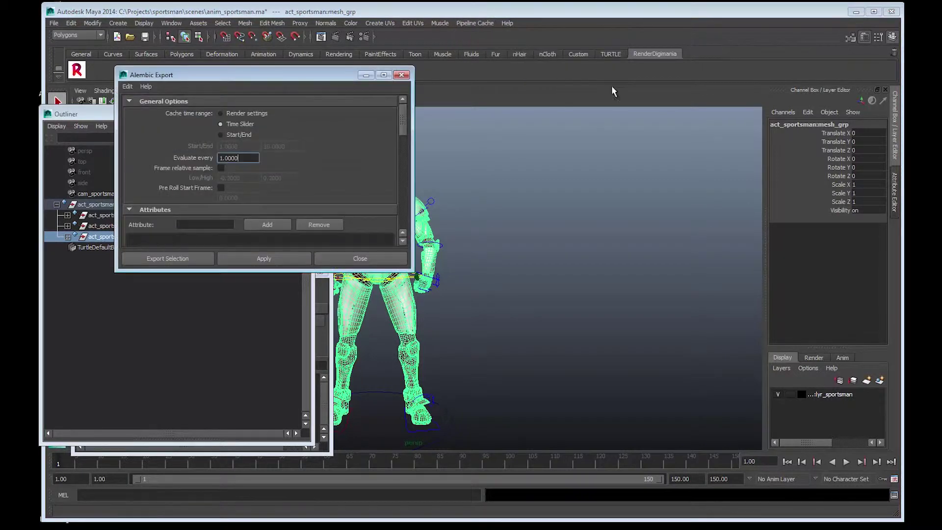
click(180, 257)
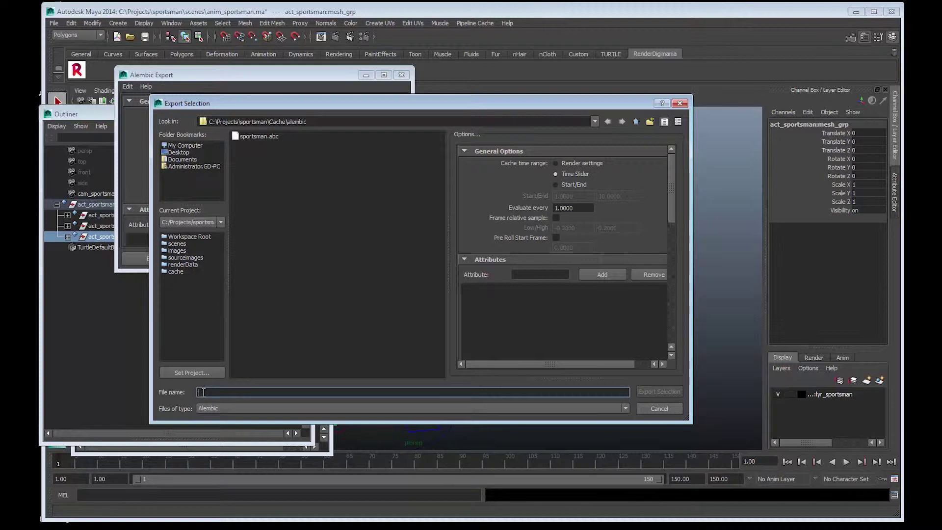
Export the selected mesh as mySportsman.abc.
text(my)
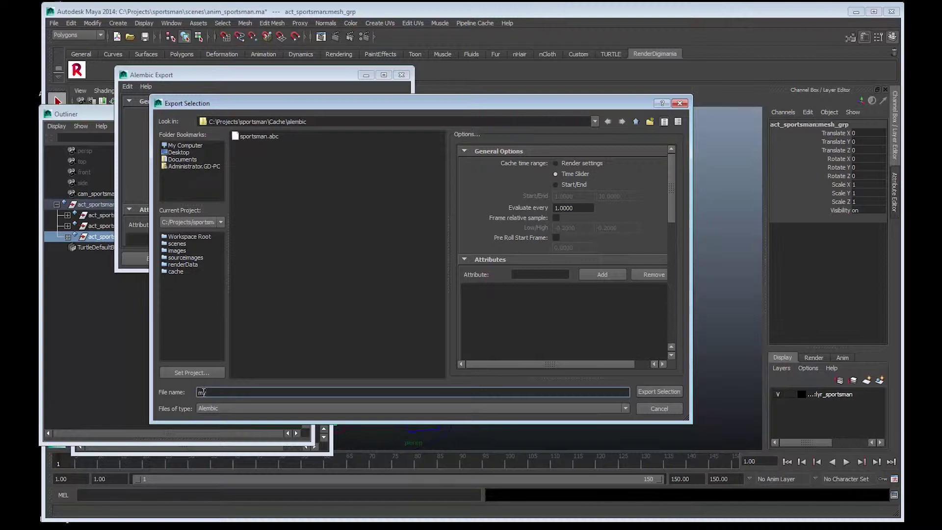
text(s)
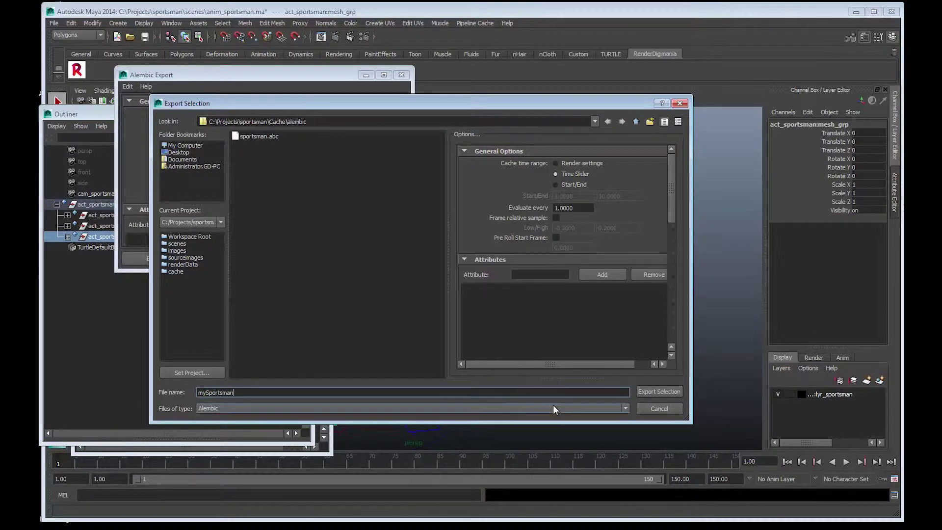
click(656, 391)
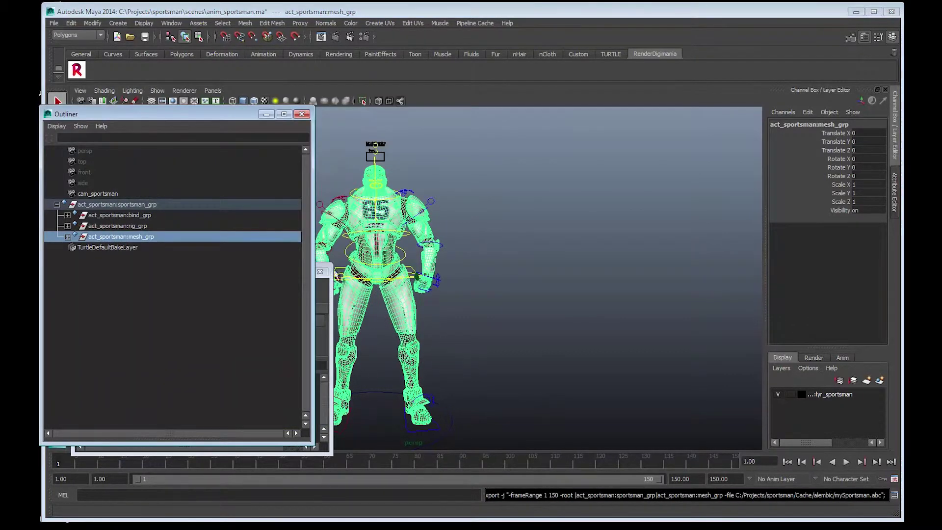
Start a new scene without saving the current one.
click(54, 25)
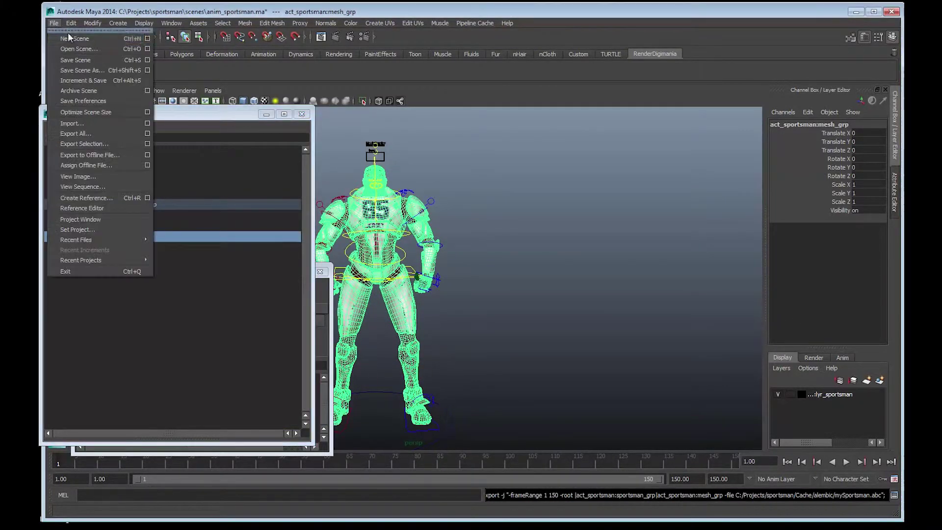
click(74, 40)
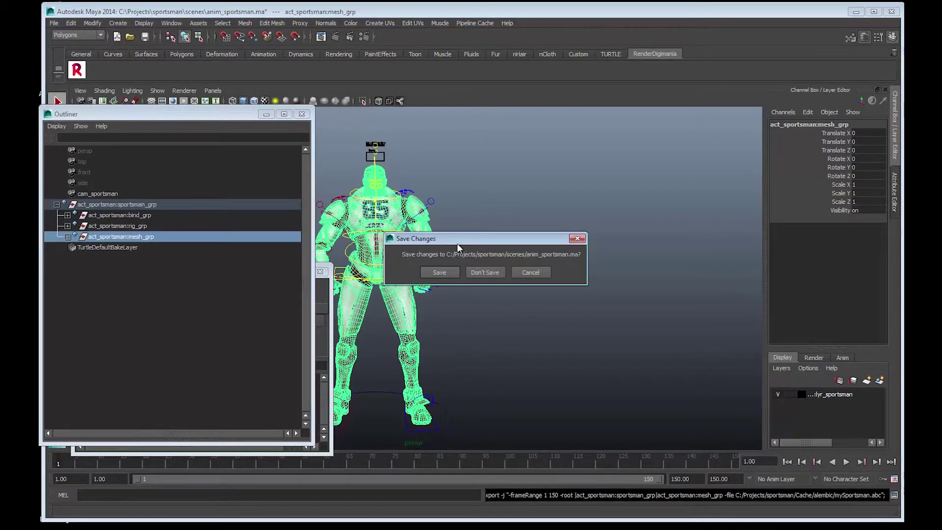
click(484, 274)
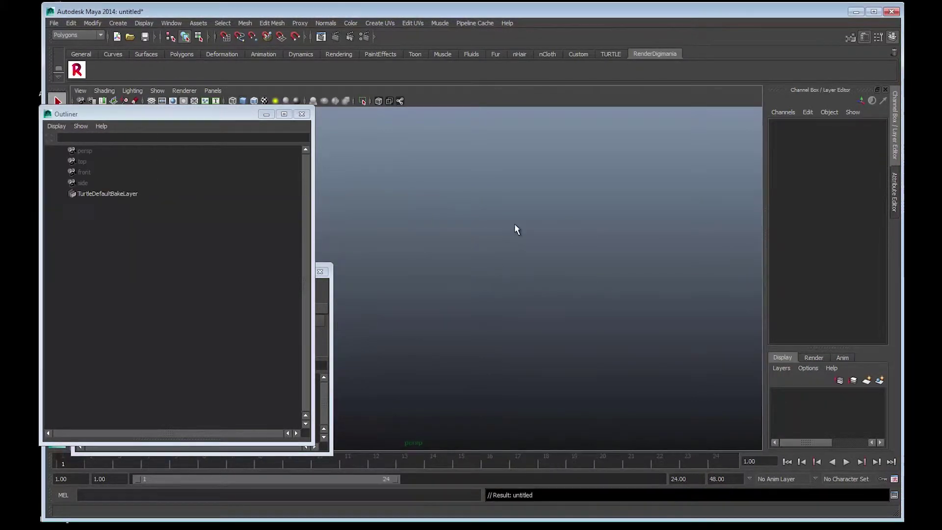
Import the mySportsman.abc Alembic cache into the new scene.
click(481, 23)
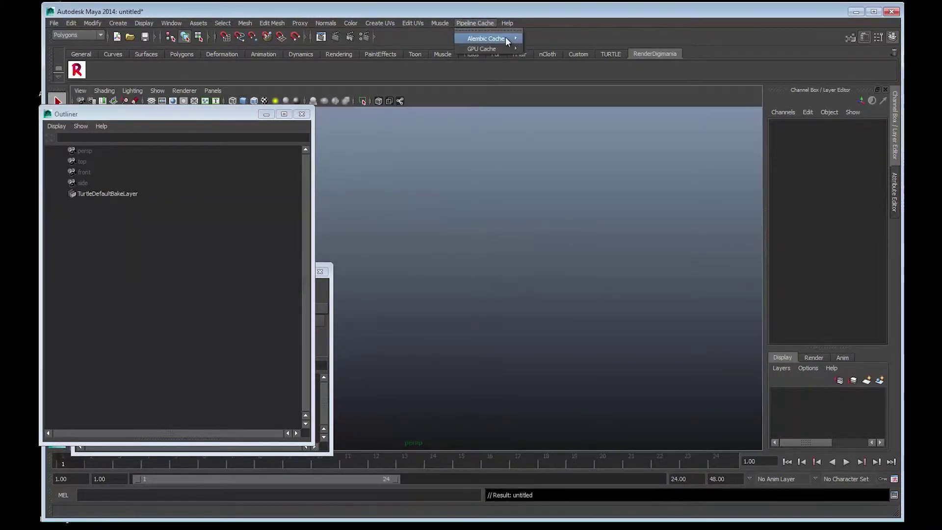
mouse_move(506, 38)
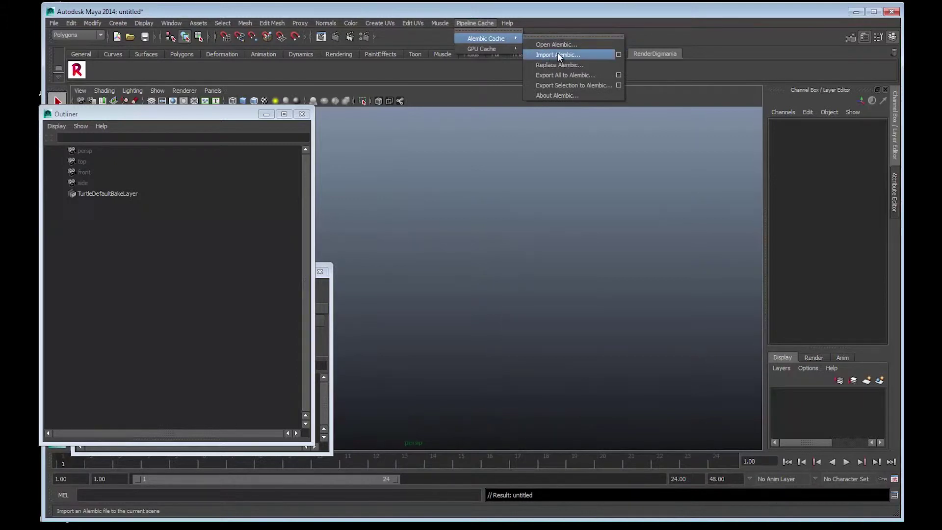
click(599, 54)
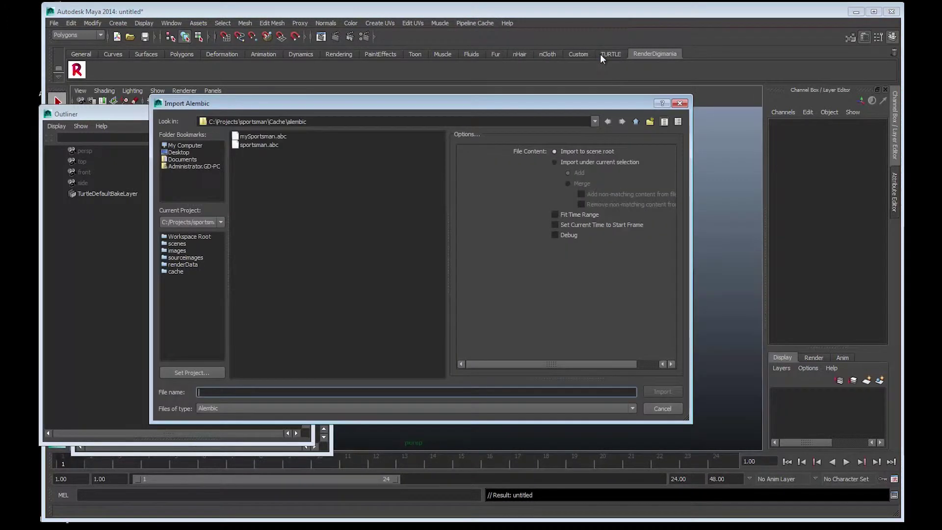
click(260, 137)
click(670, 393)
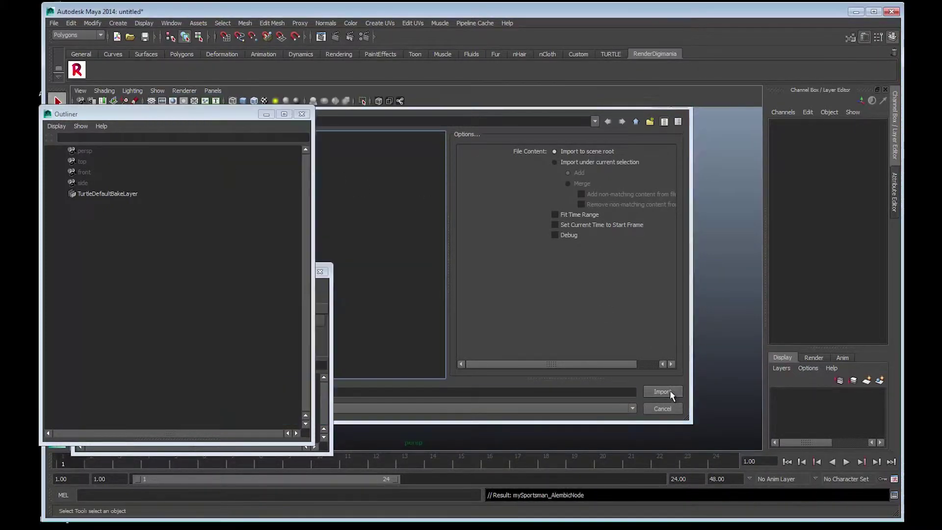
scroll(493, 343, down, 8)
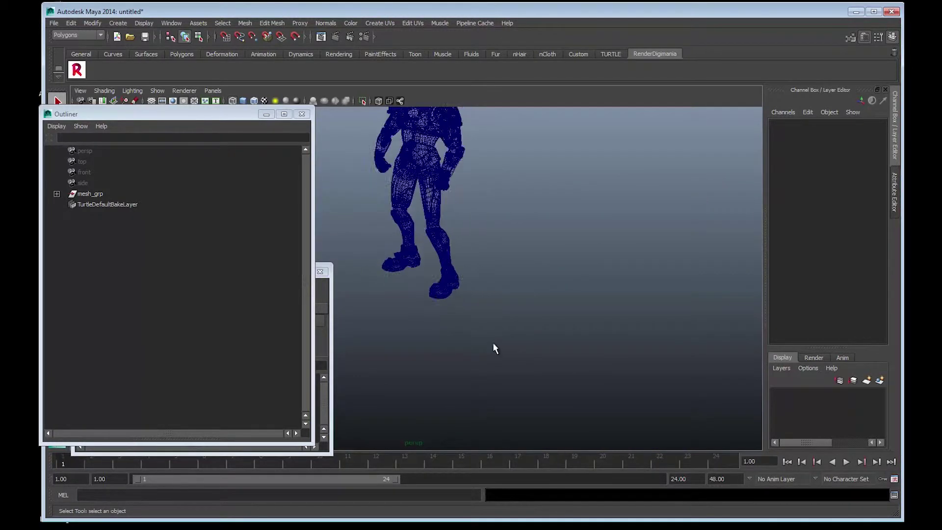
Frame the imported figure in the perspective view and switch it to shaded display.
scroll(494, 339, up, 4)
alt+drag(463, 341, 540, 341)
mouse_move(540, 341)
alt+right_down()
mouse_move(417, 368)
mouse_move(484, 372)
alt+right_up()
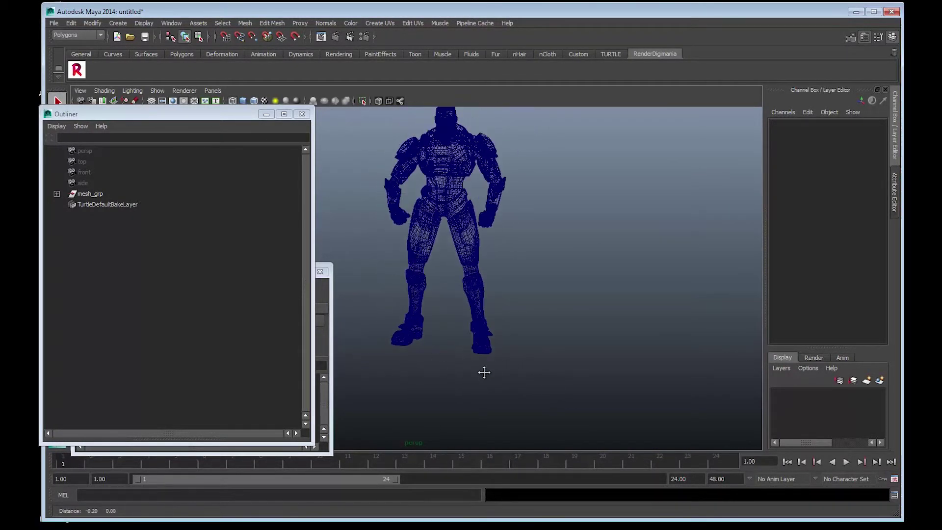
alt+drag(484, 372, 495, 336)
key(5)
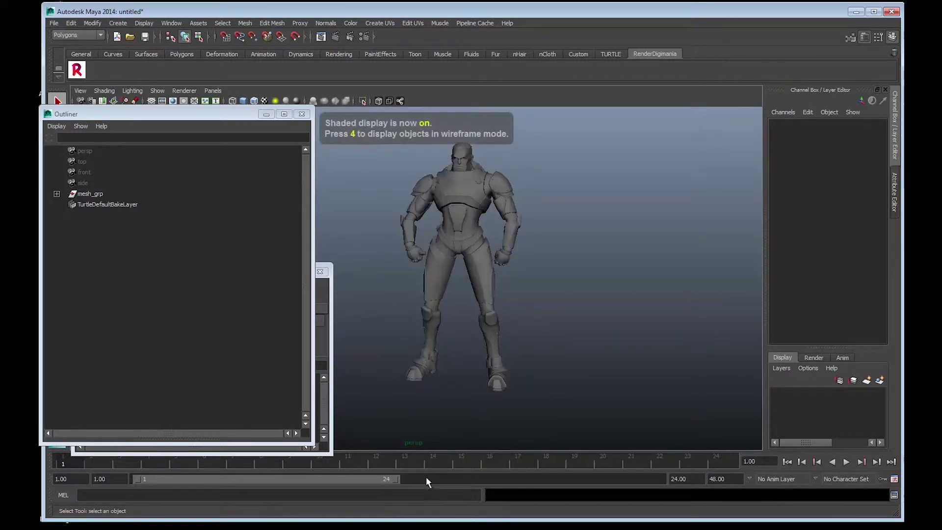
Play the cached animation and set the playback end frame to 150.
click(846, 462)
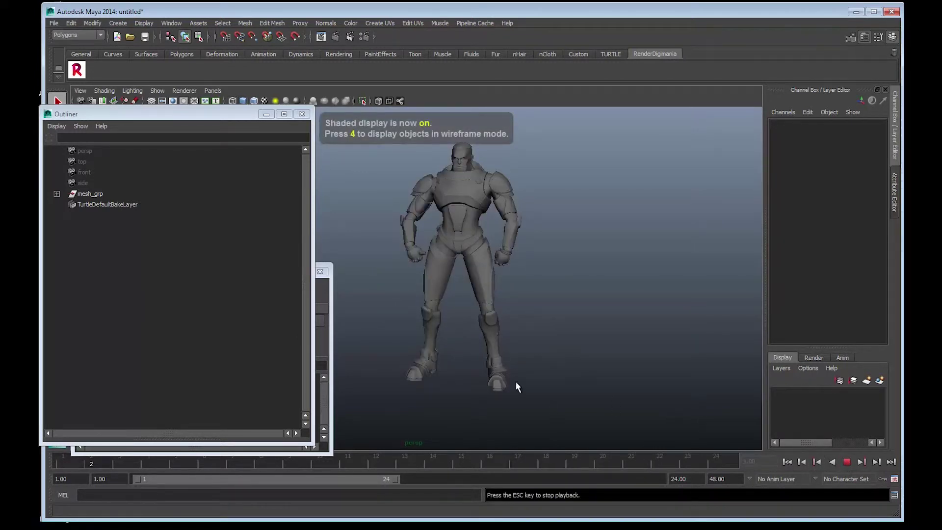
double_click(685, 478)
text(150)
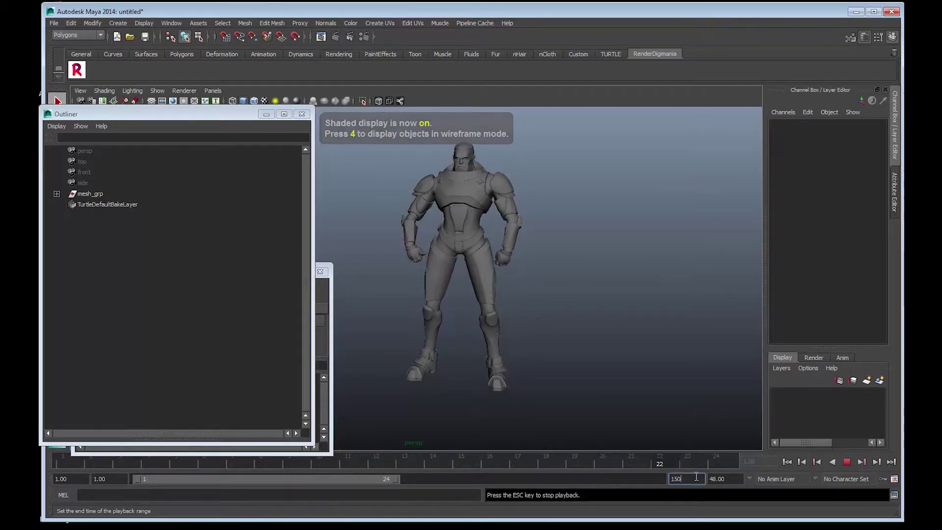
key(Return)
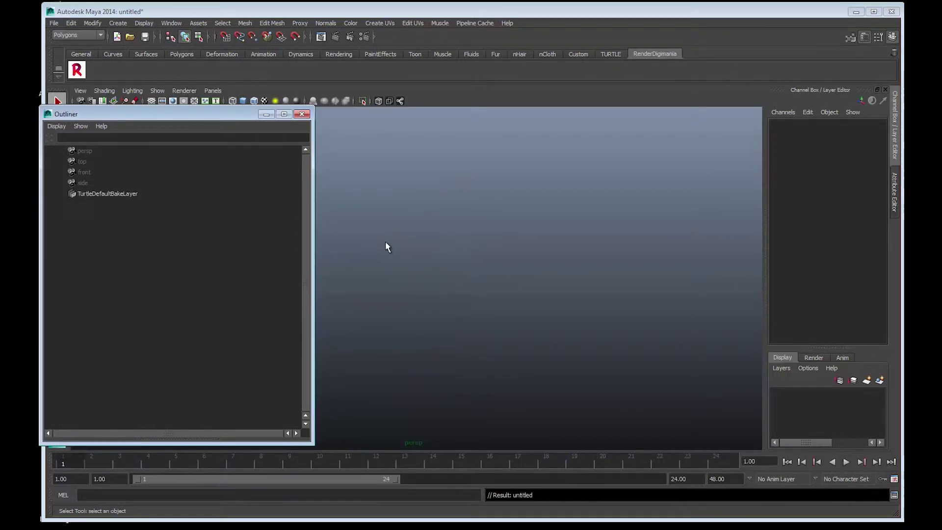
Choose to open anim_sportsman.ma from the sportsman scenes folder.
click(57, 23)
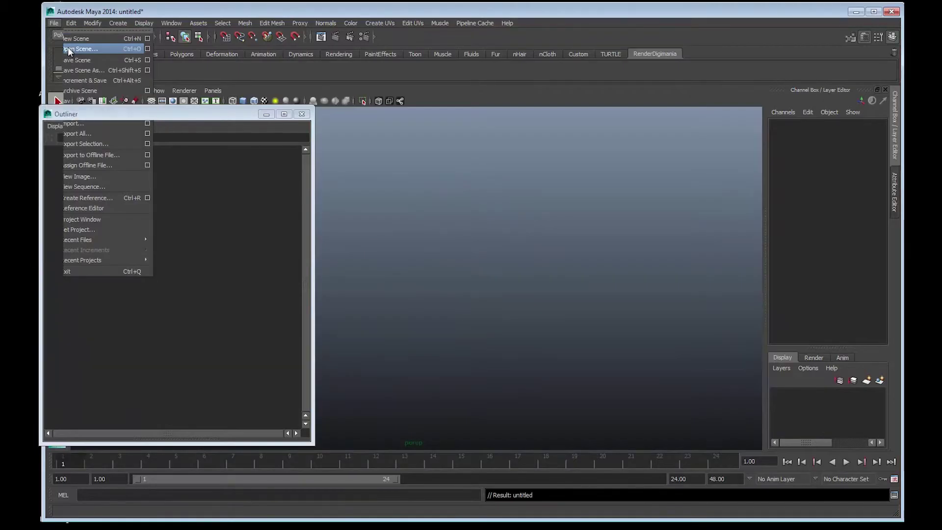
click(68, 49)
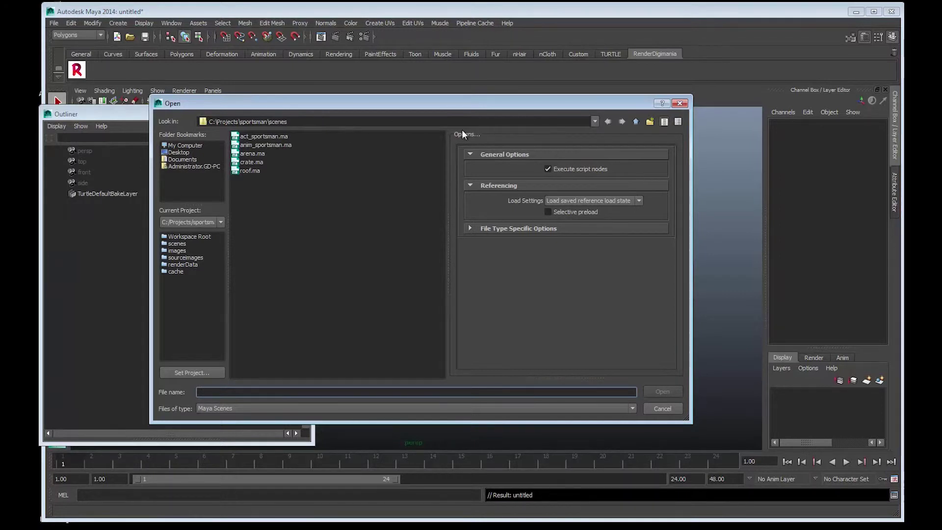
click(252, 144)
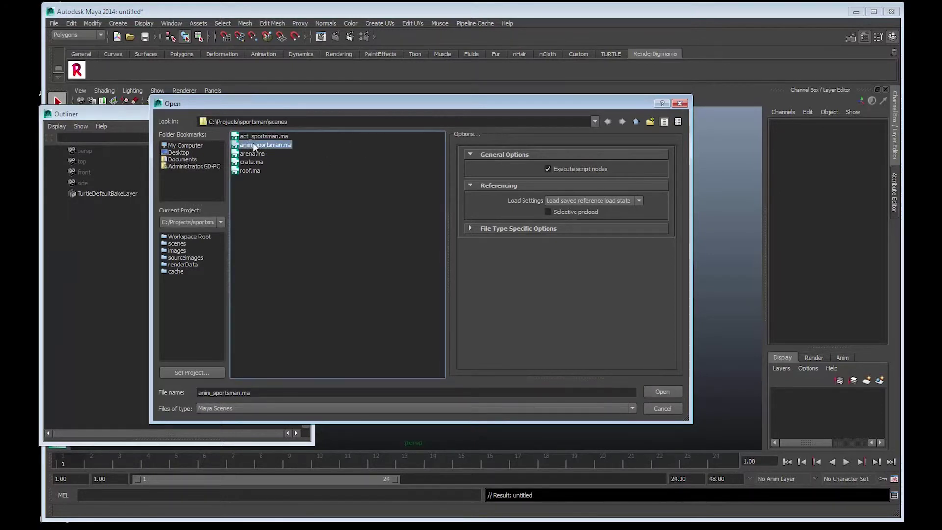
click(668, 390)
Discard the untitled scene, preview the animation, select cam_sportsman, and close the Reference Editor.
click(484, 276)
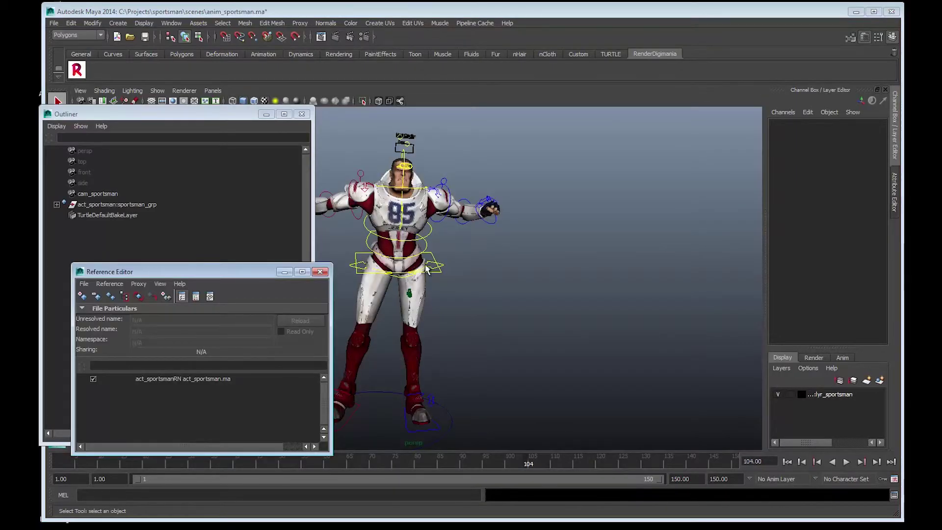
mouse_move(575, 302)
alt+mouse_down()
mouse_move(515, 301)
mouse_move(564, 294)
alt+mouse_up()
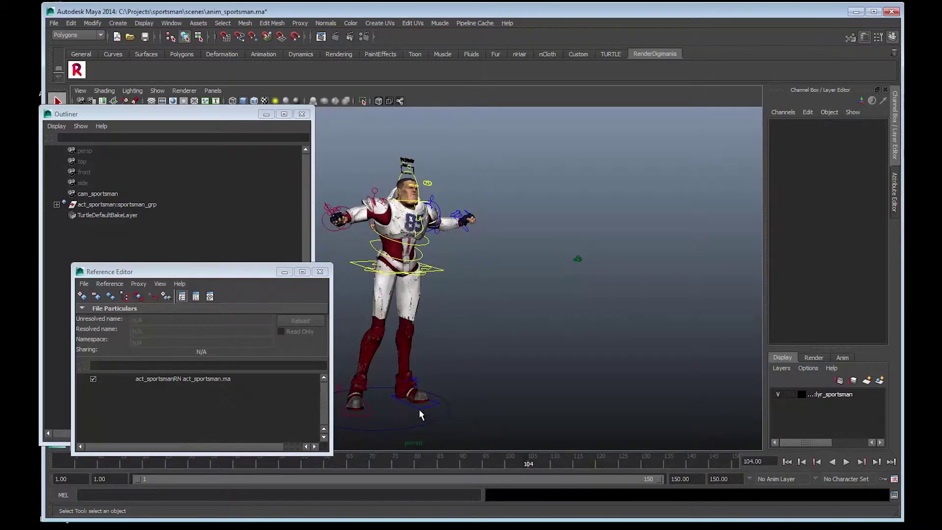
key(alt+v)
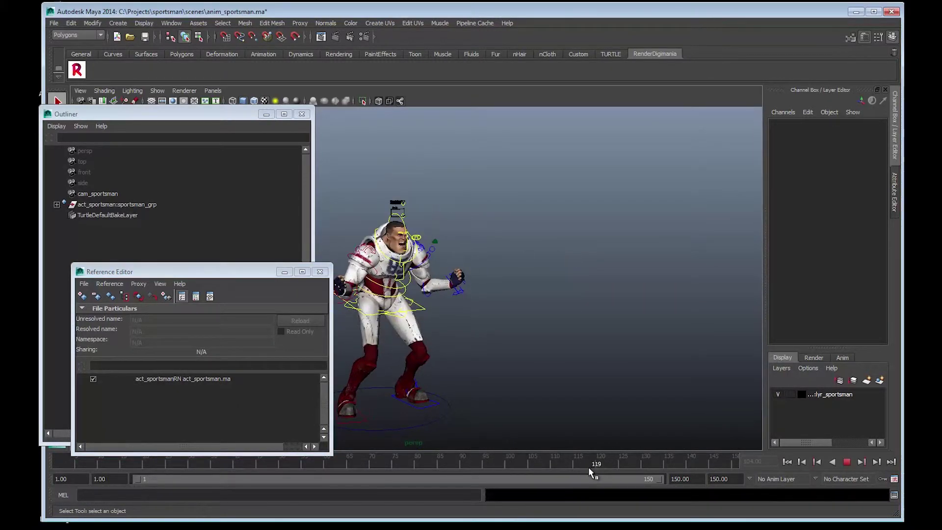
key(alt+v)
click(578, 258)
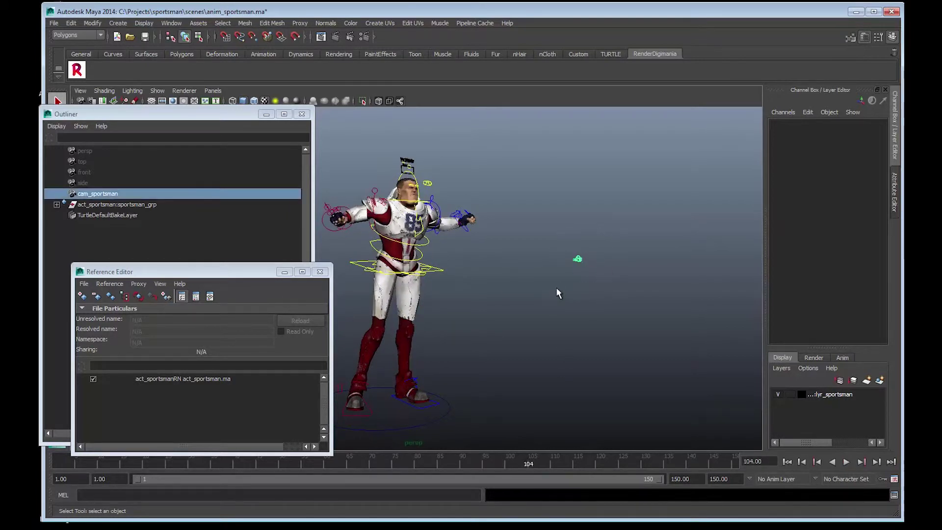
click(320, 271)
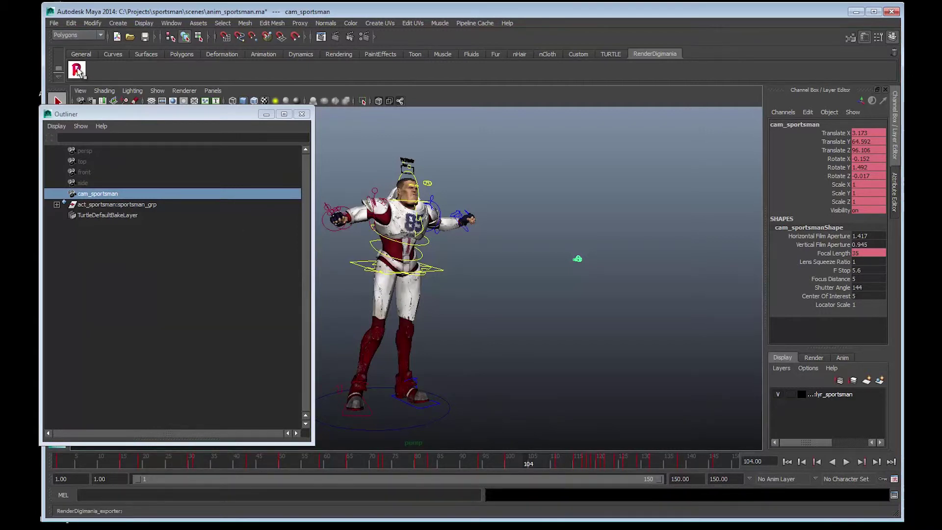
Open the RenderDigimania exporter and set its destination folder to C:/Projects/sportsman/fbx/.
click(77, 70)
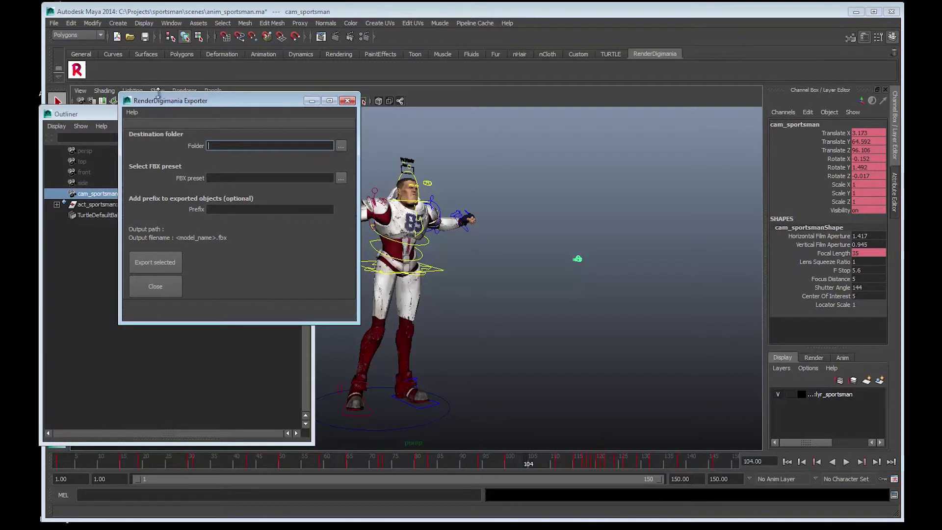
drag(157, 99, 153, 90)
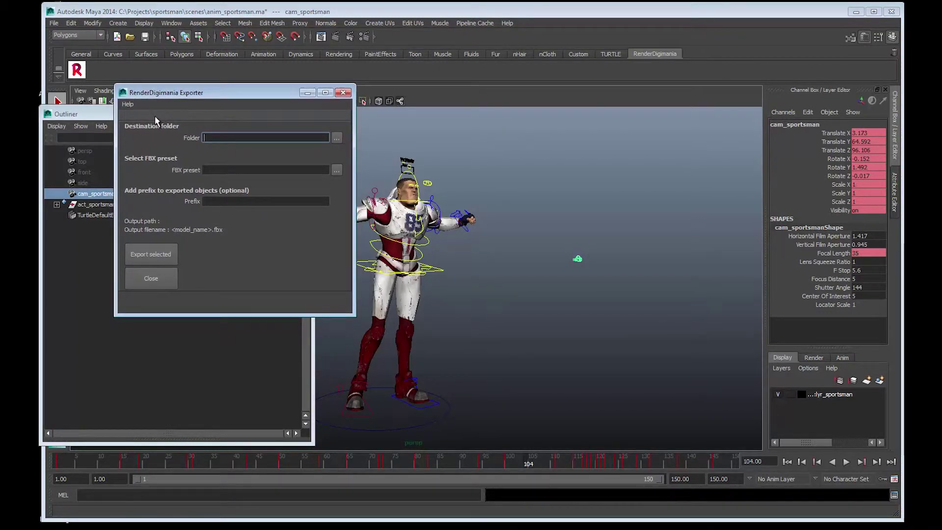
click(337, 139)
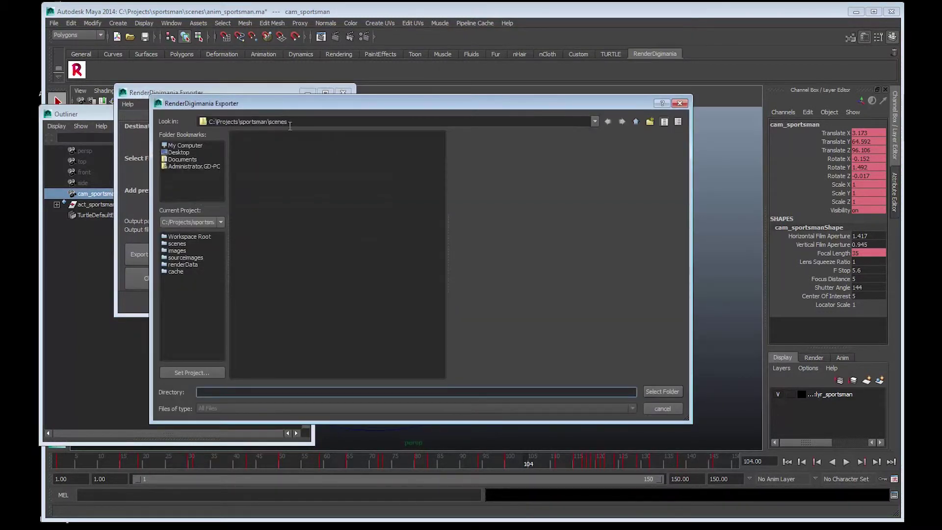
click(636, 121)
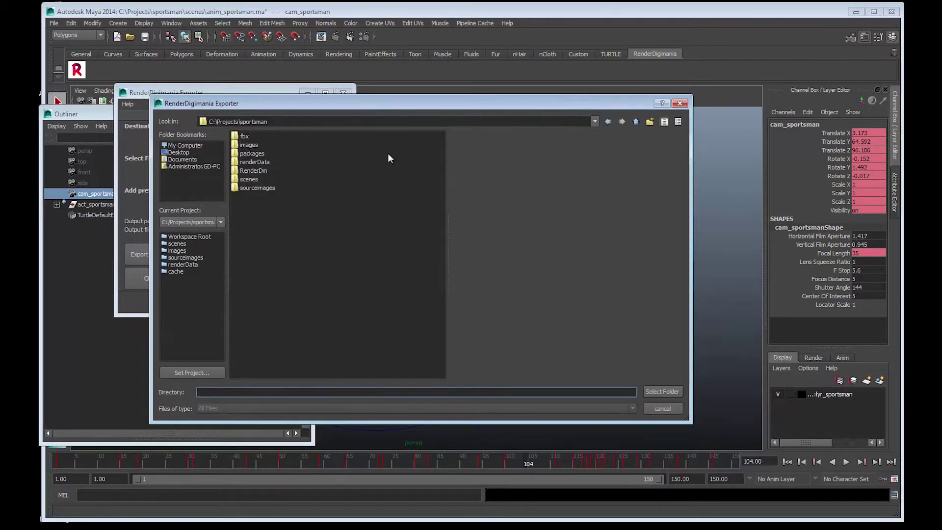
click(246, 136)
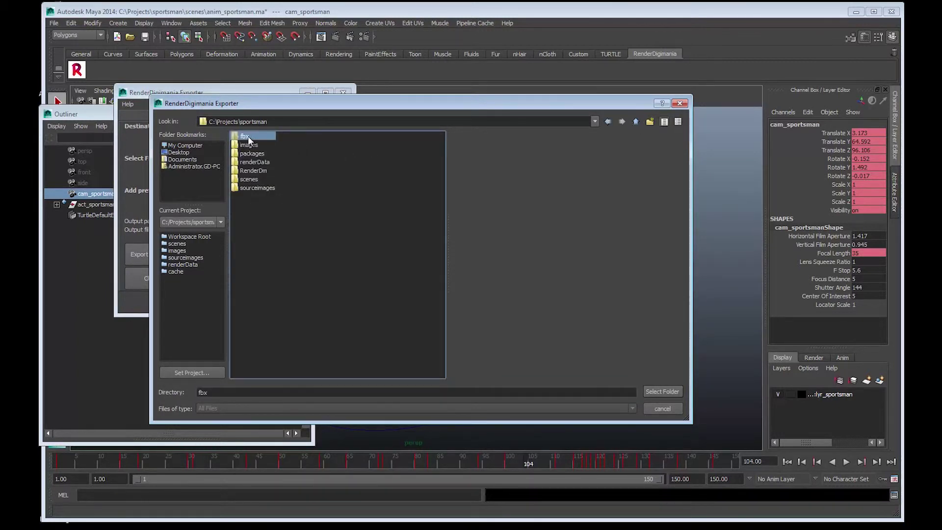
click(659, 391)
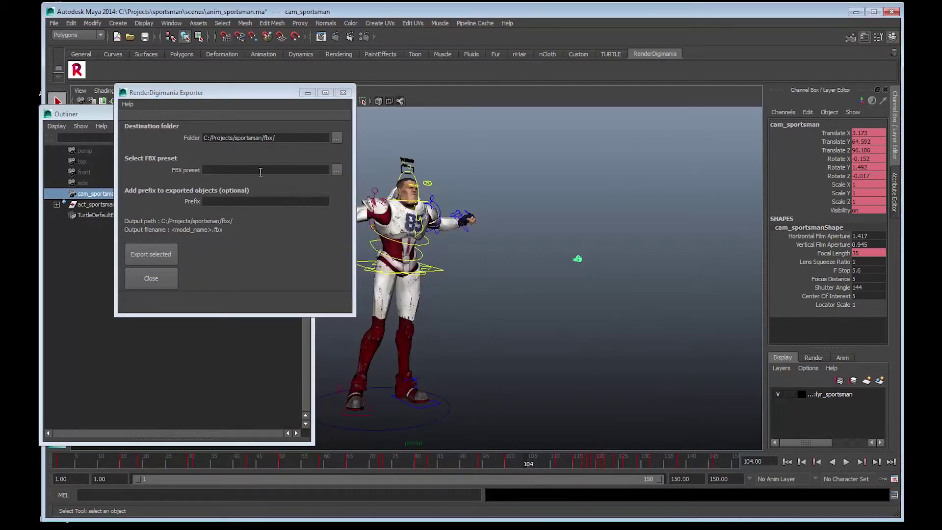
Pick export_A2_cam.fbxexportpreset from maya\FBX\Presets\2014.1\export as the exporter's FBX preset.
click(336, 171)
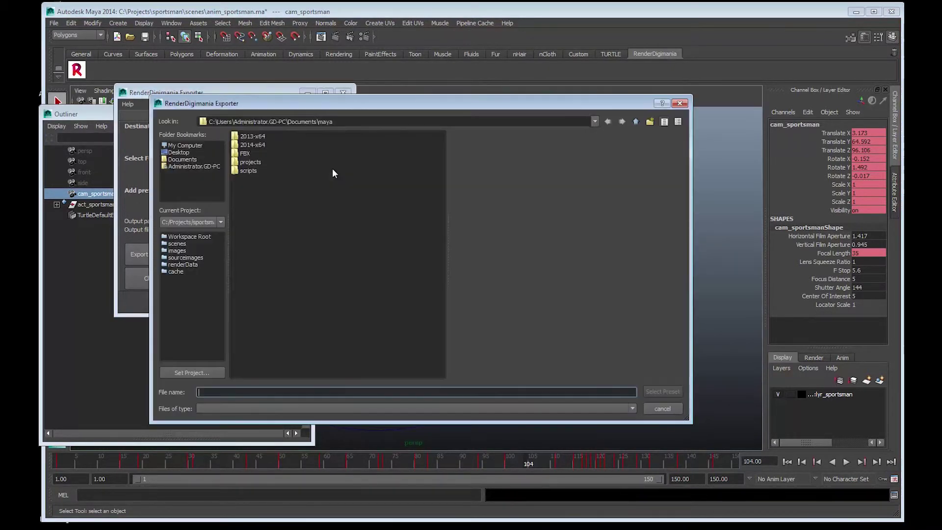
double_click(242, 153)
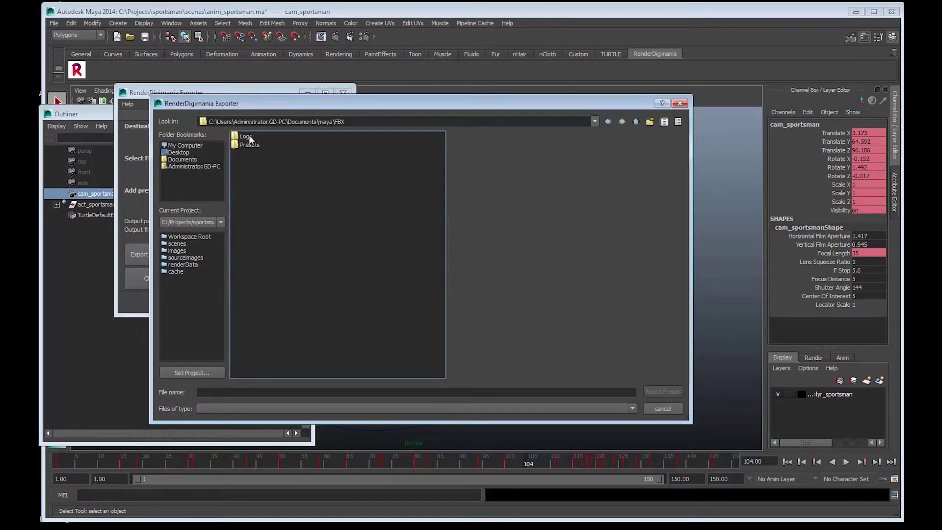
double_click(243, 145)
click(248, 137)
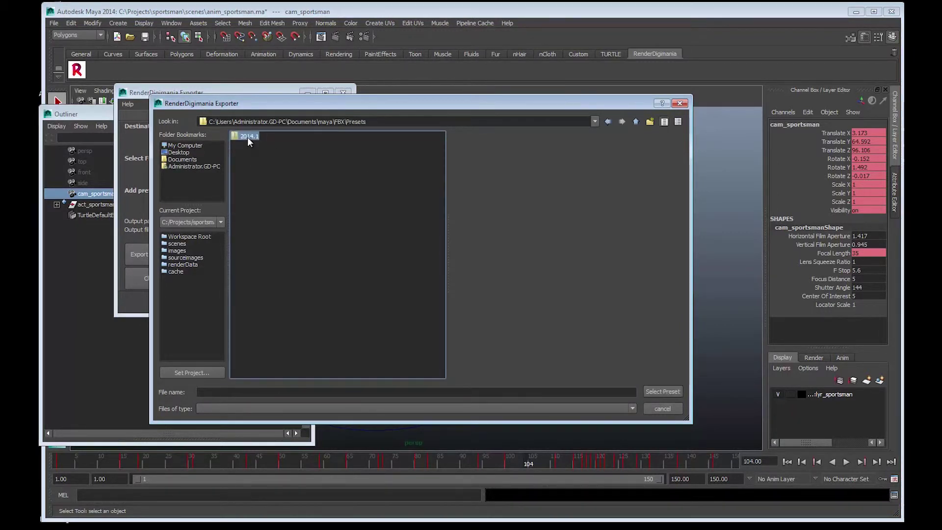
double_click(248, 137)
double_click(252, 136)
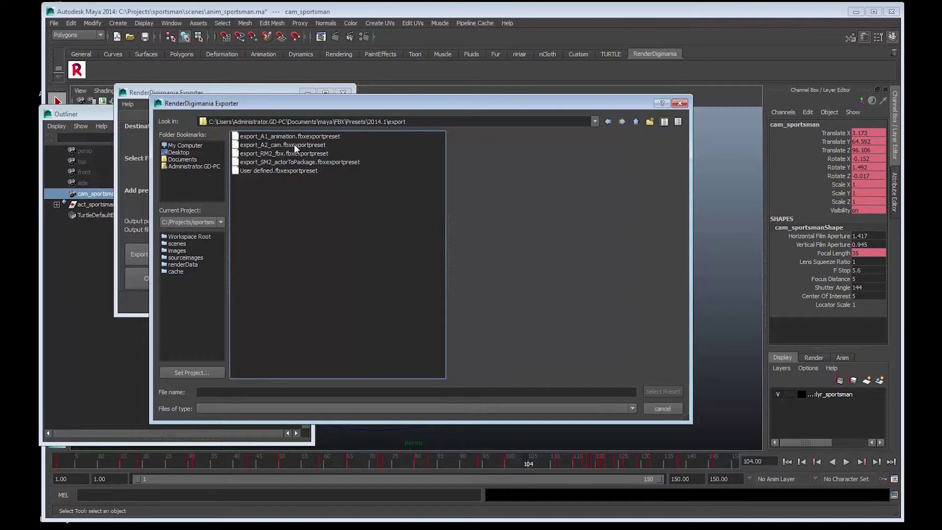
click(277, 144)
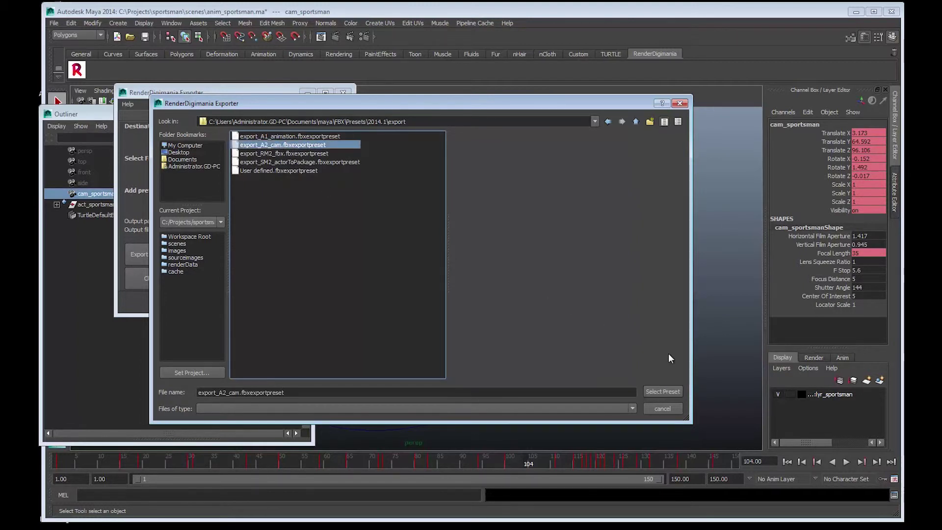
click(662, 390)
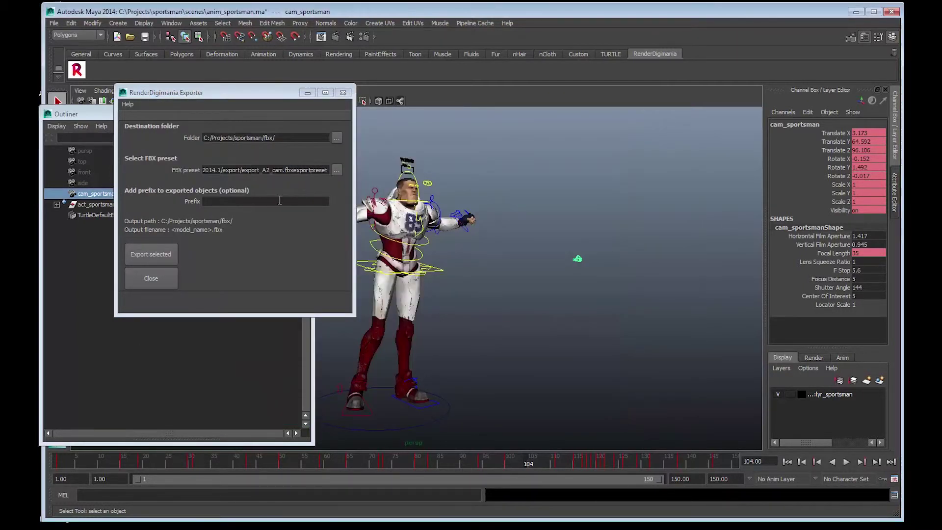
Export the selected camera as FBX with filename prefix 'MyCam', accepting the reference-removal warning.
click(227, 200)
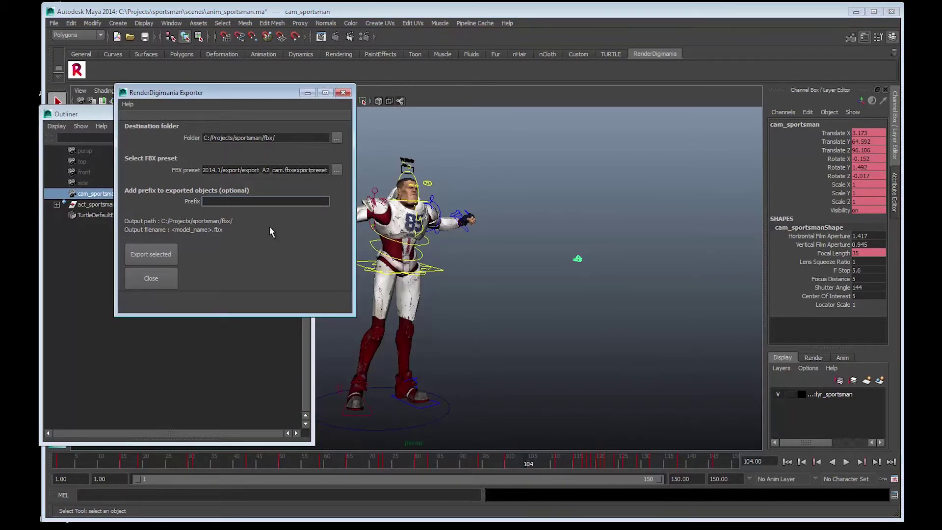
text(MyCam)
click(153, 253)
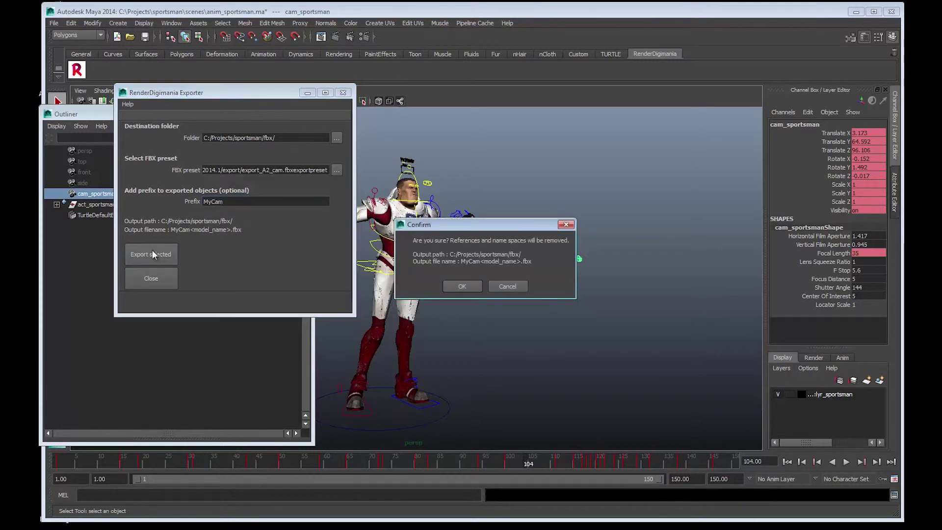
click(464, 285)
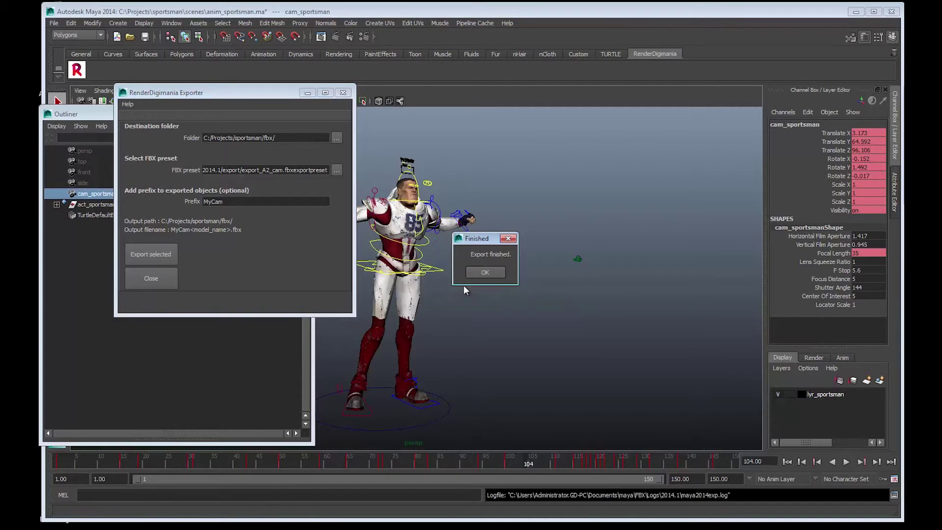
click(485, 273)
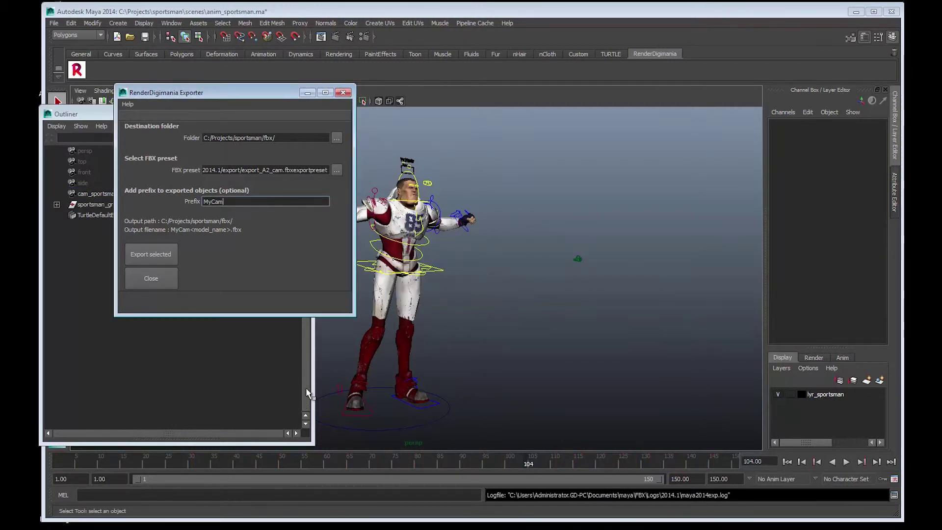
Bring the fbx folder window forward to see MyCamcam_sportsman.fbx (31 KB).
mouse_move(119, 511)
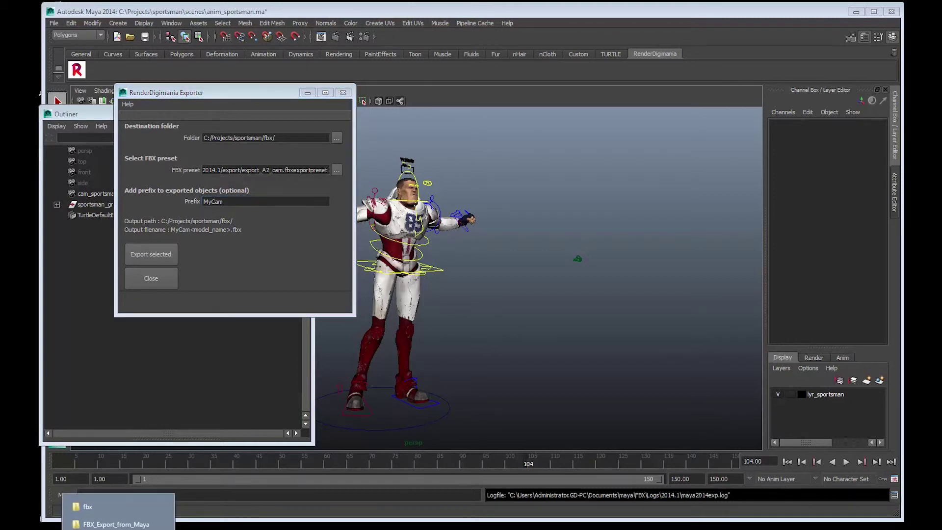
click(120, 511)
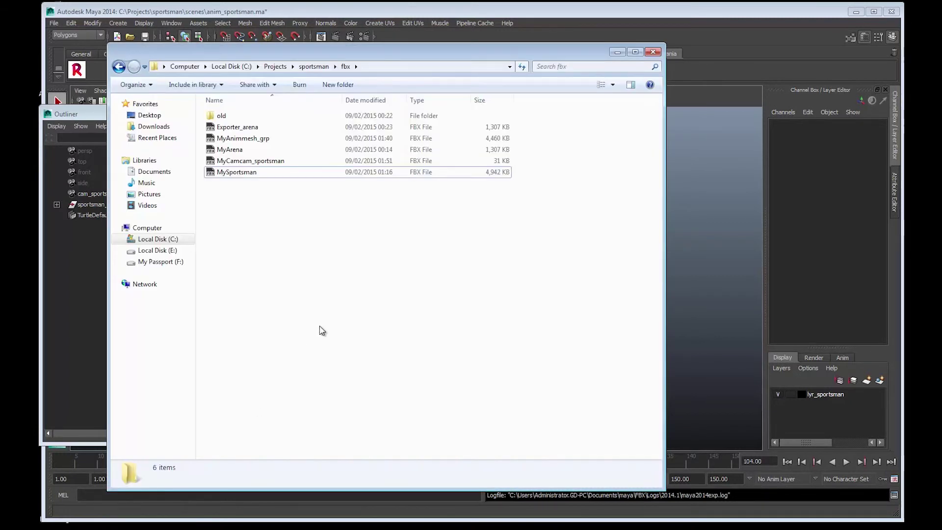